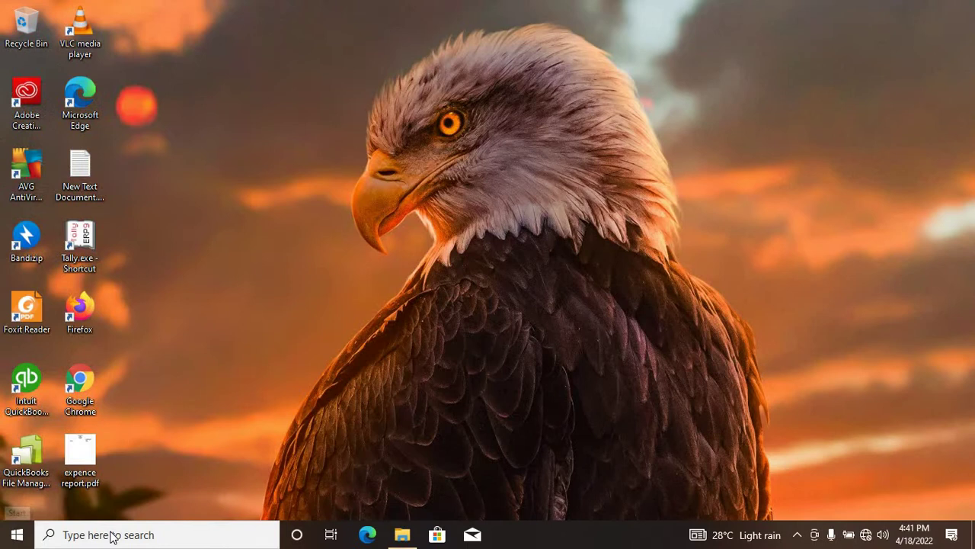
Step: Search Windows for 'qu' and launch QuickBooks Enterprise Solutions Accountant Edition 18.0
{"action": "left_click", "coordinate": [110, 534]}
{"action": "left_click", "coordinate": [110, 534]}
{"action": "left_click", "coordinate": [92, 535]}
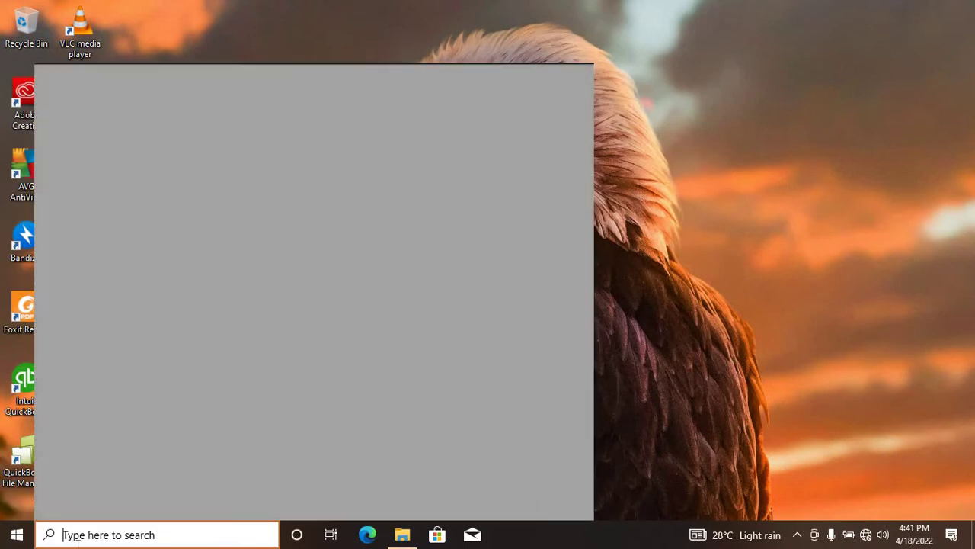
{"action": "type", "text": "this"}
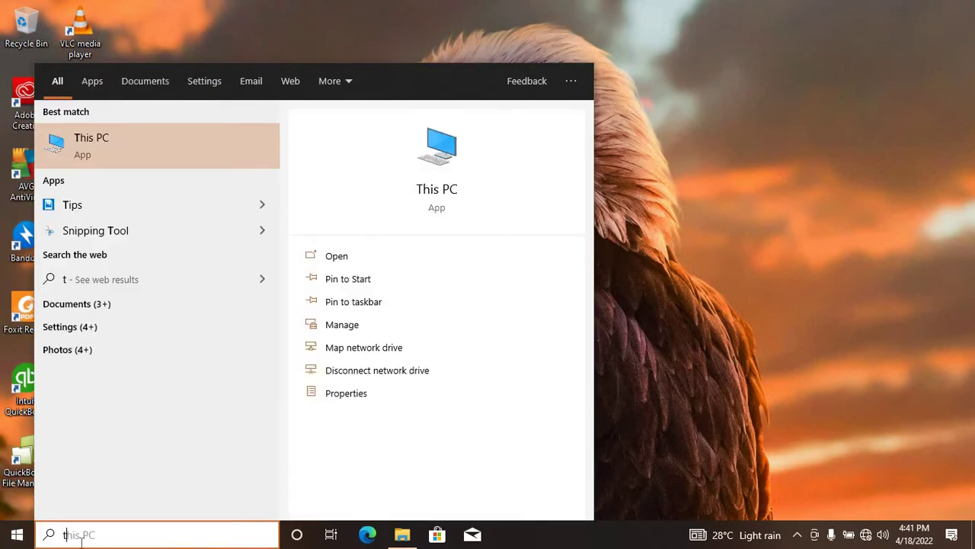
{"action": "key", "text": "BackSpace"}
{"action": "key", "text": "BackSpace"}
{"action": "key", "text": "BackSpace"}
{"action": "key", "text": "BackSpace"}
{"action": "type", "text": "qu"}
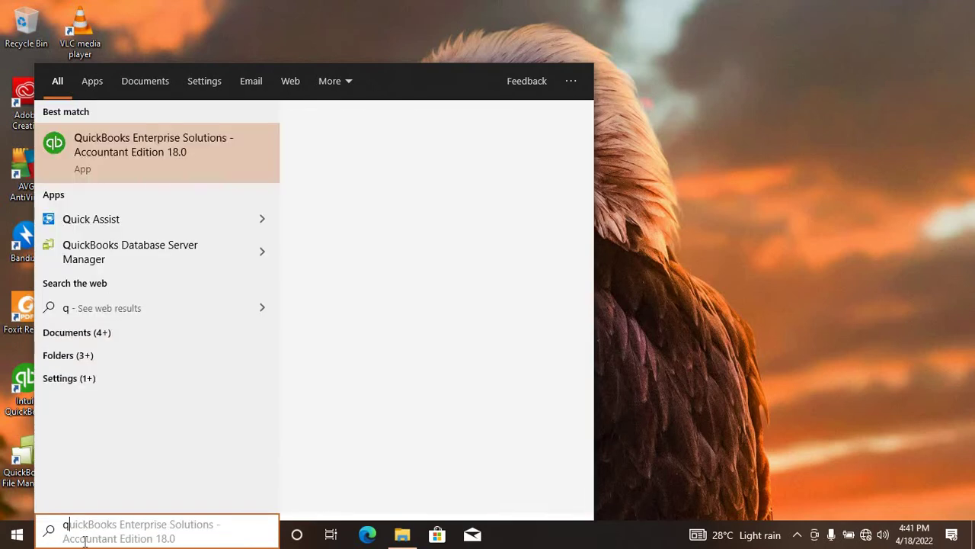
{"action": "left_click", "coordinate": [163, 160]}
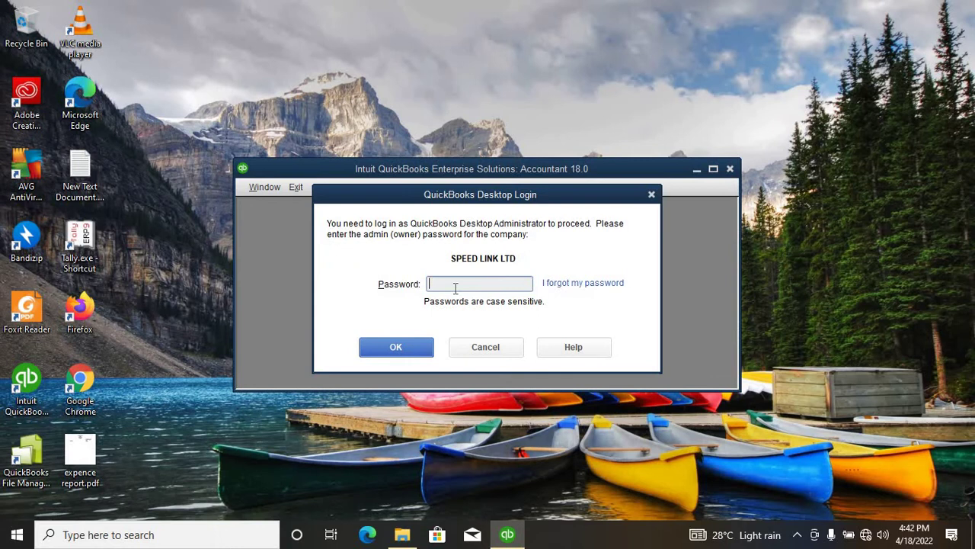
Step: Log in as Admin with the admin password, retrying after the incorrect-password warning
{"action": "key", "text": "Caps_Lock"}
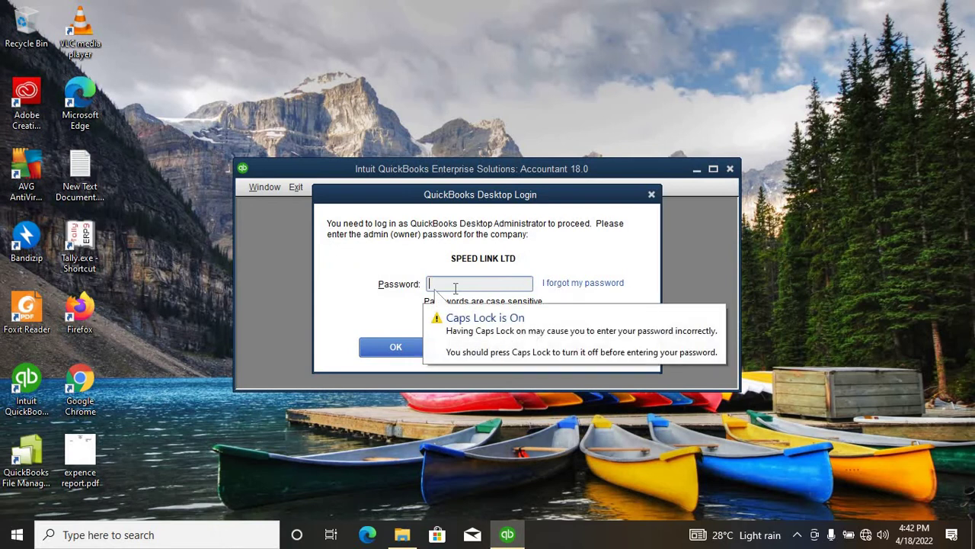
{"action": "type", "text": "*****"}
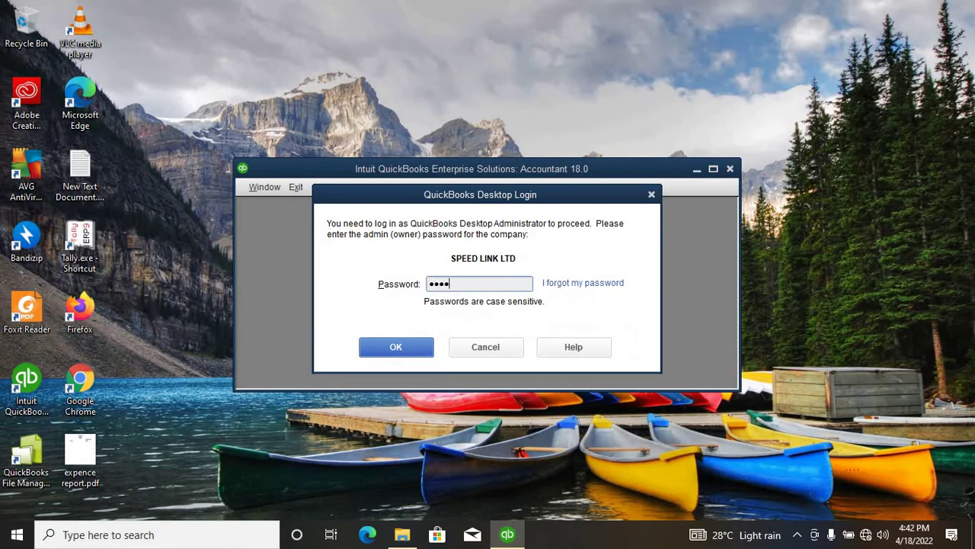
{"action": "type", "text": "*****"}
{"action": "key", "text": "Return"}
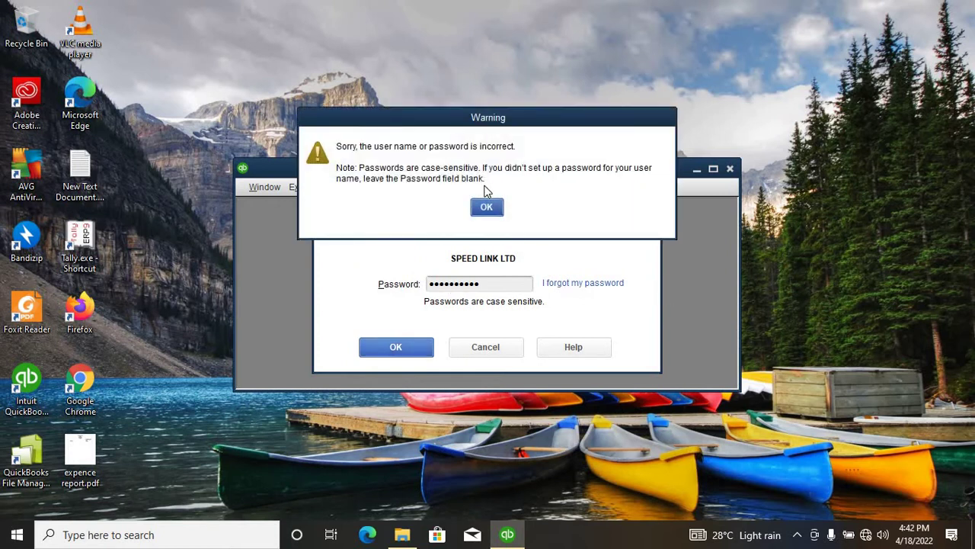
{"action": "left_click", "coordinate": [484, 207]}
{"action": "left_click_drag", "start_coordinate": [482, 282], "coordinate": [381, 279]}
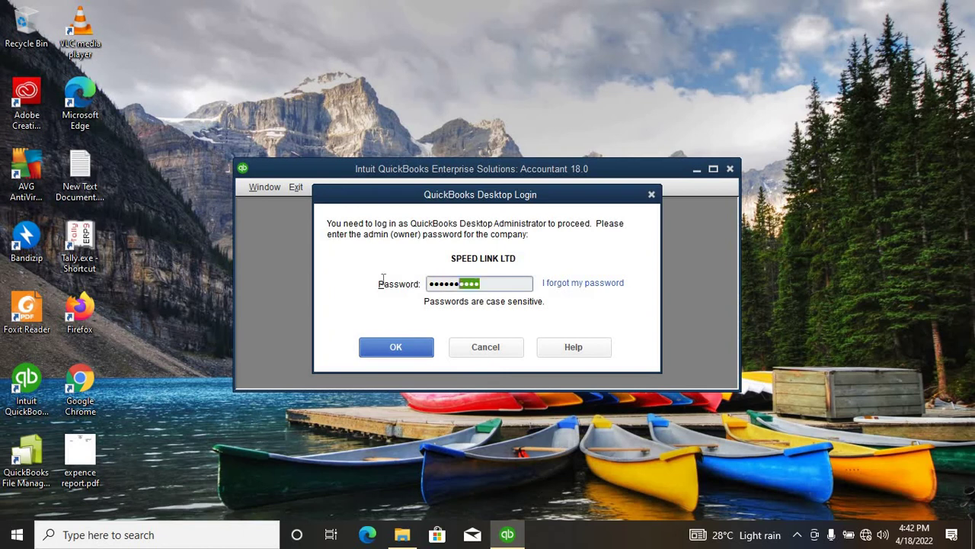
{"action": "key", "text": "Caps_Lock"}
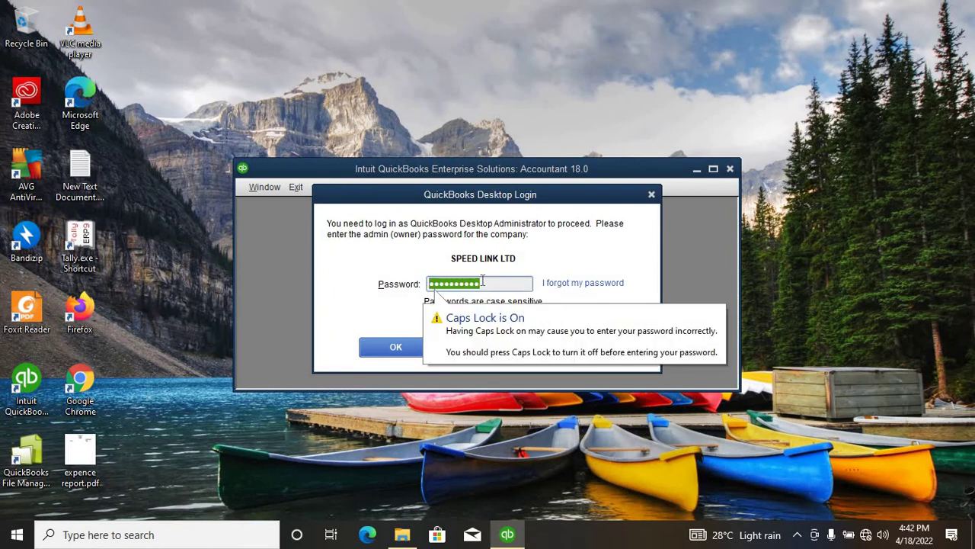
{"action": "type", "text": "1234"}
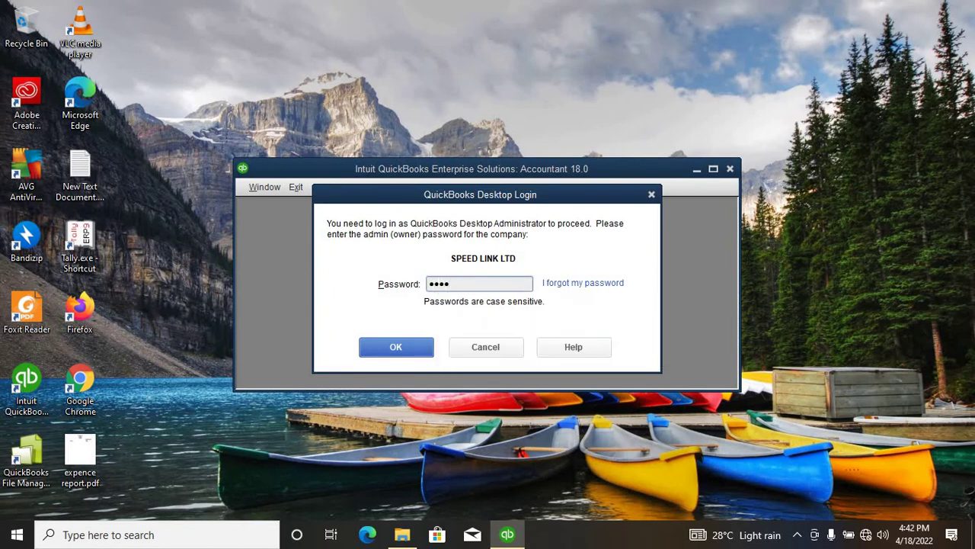
{"action": "type", "text": "56789"}
{"action": "left_click", "coordinate": [482, 280]}
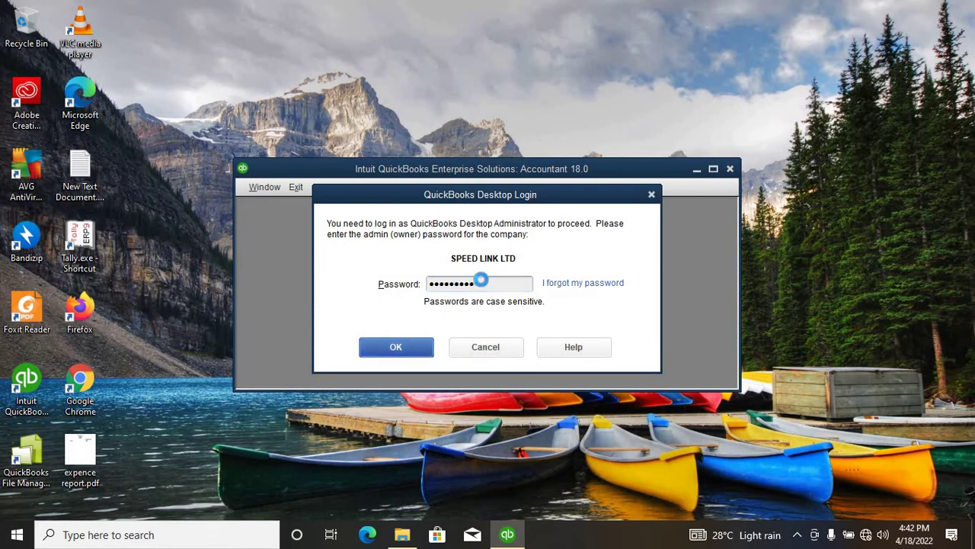
{"action": "key", "text": "Return"}
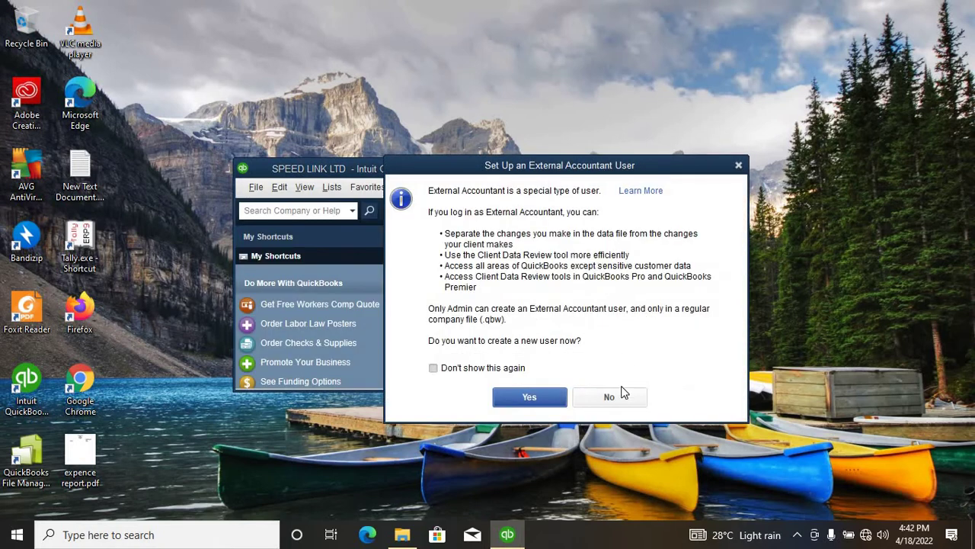
Step: Decline the External Accountant user setup and agree to create new users
{"action": "left_click", "coordinate": [615, 397]}
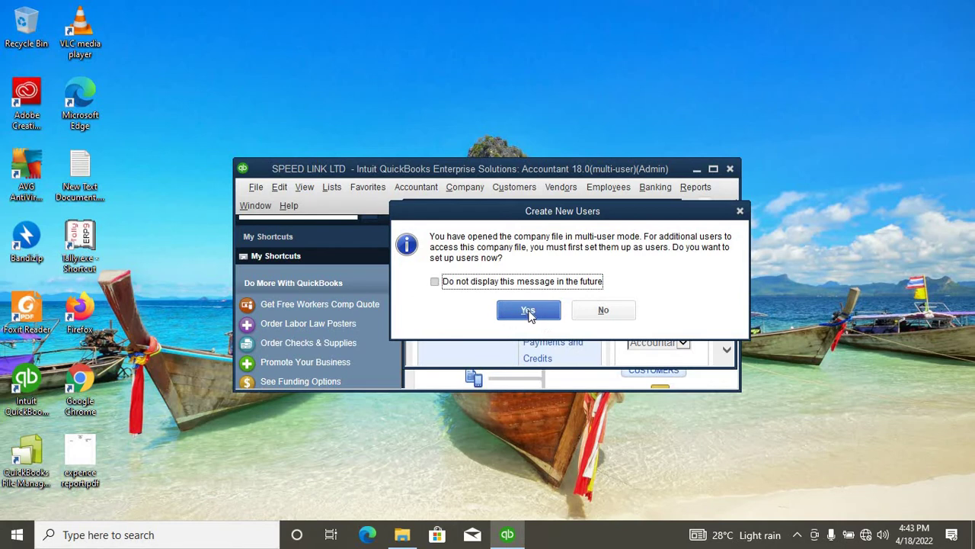
{"action": "left_click", "coordinate": [529, 313]}
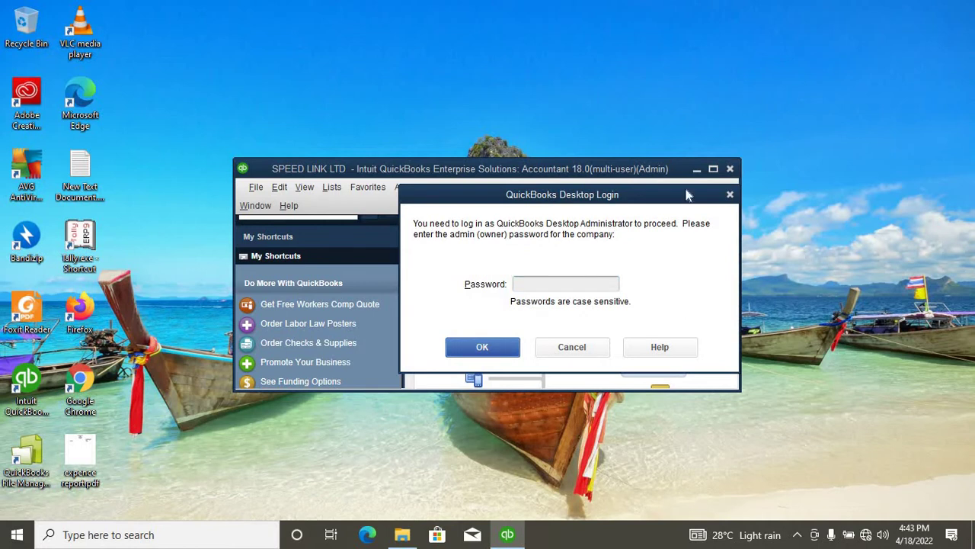
Step: Enter the admin password to reach the Users and Roles window
{"action": "left_click", "coordinate": [551, 281]}
{"action": "key", "text": "Caps_Lock"}
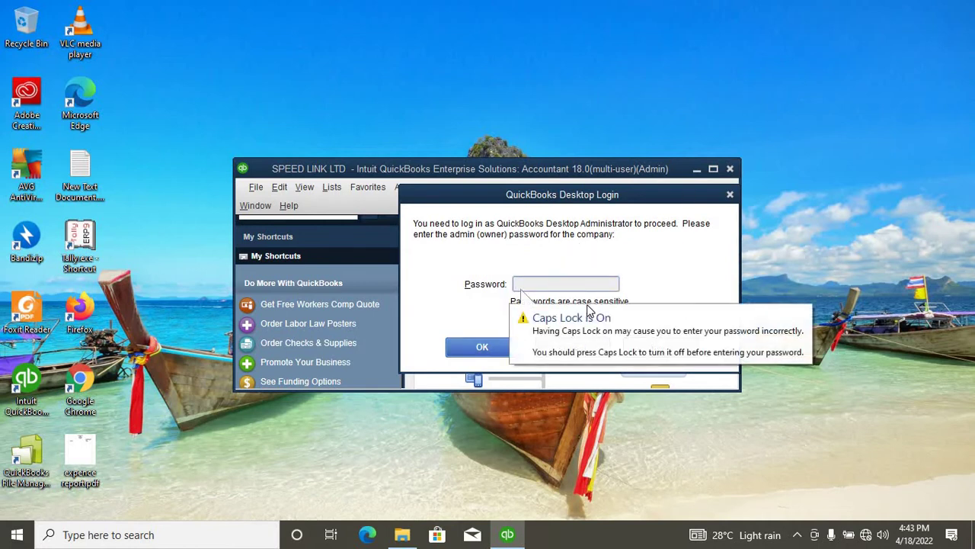
{"action": "key", "text": "Caps_Lock"}
{"action": "type", "text": "1234"}
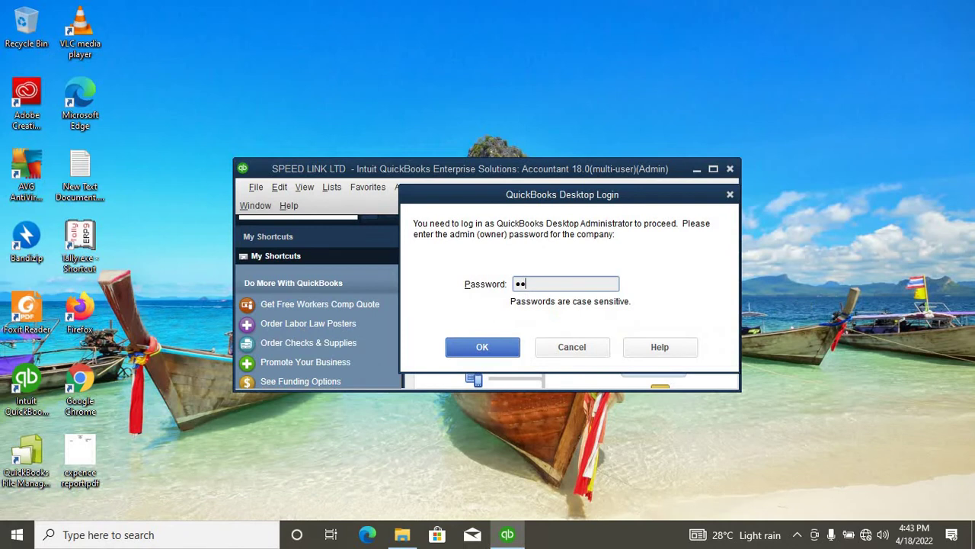
{"action": "type", "text": "5678"}
{"action": "key", "text": "Return"}
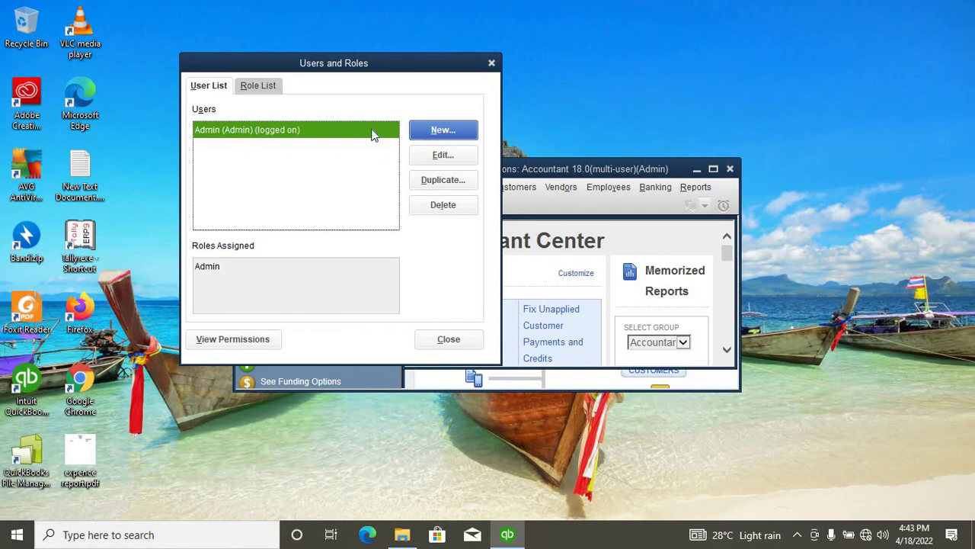
Step: Start a new user, entering the user name and a nine-character password, confirmed
{"action": "left_click", "coordinate": [441, 133]}
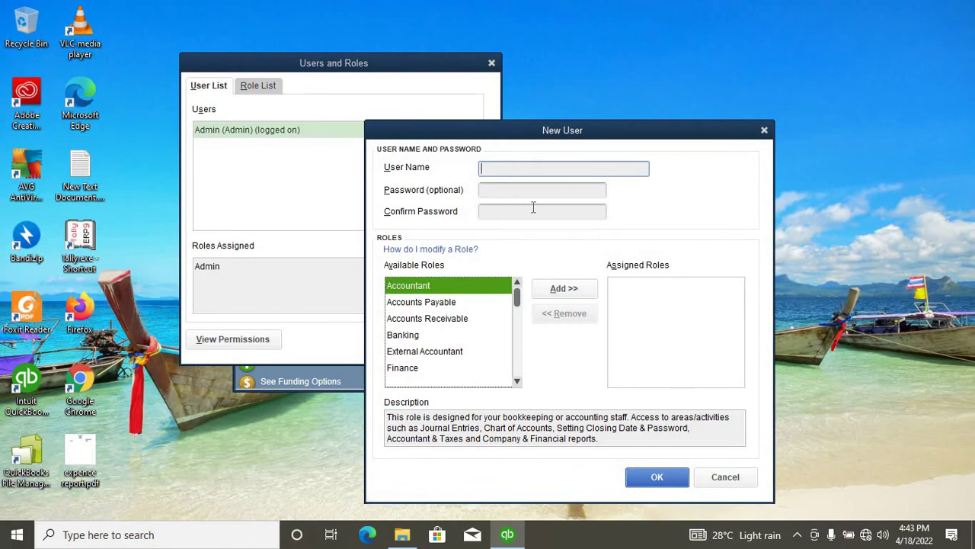
{"action": "type", "text": "Peter"}
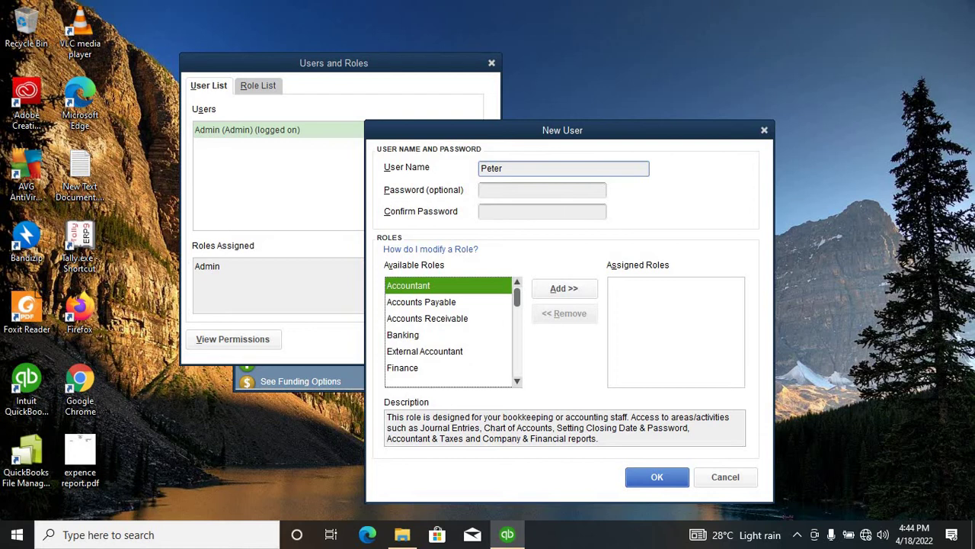
{"action": "left_click", "coordinate": [526, 193]}
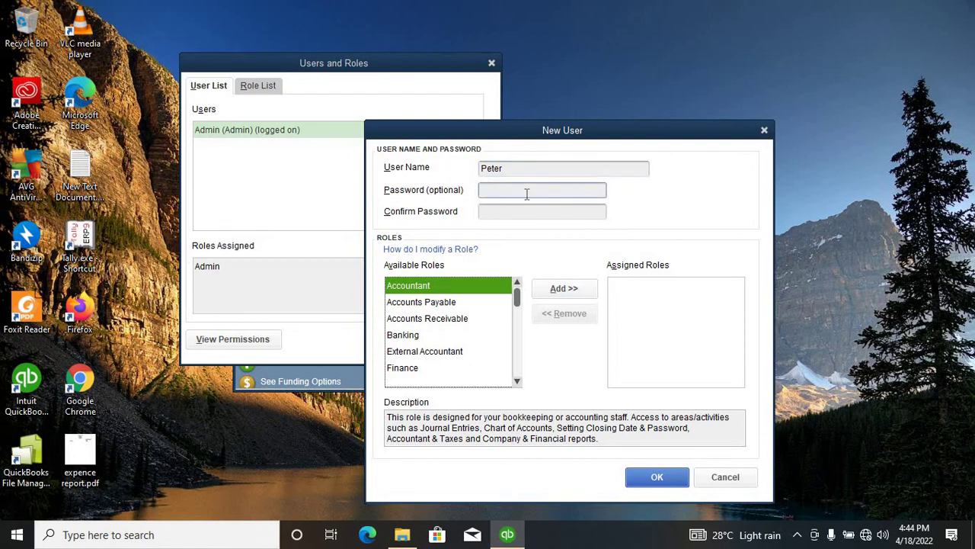
{"action": "key", "text": "Caps_Lock"}
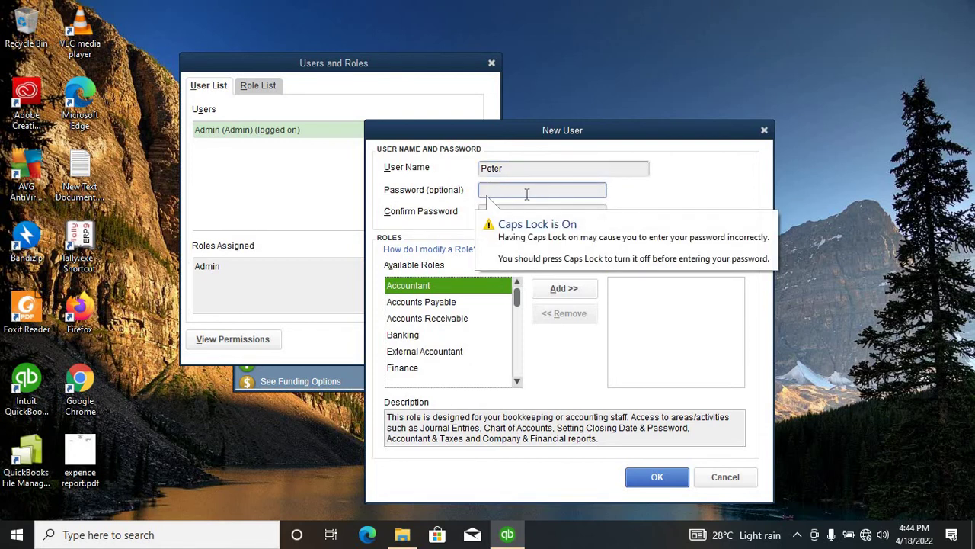
{"action": "type", "text": "aaaaa"}
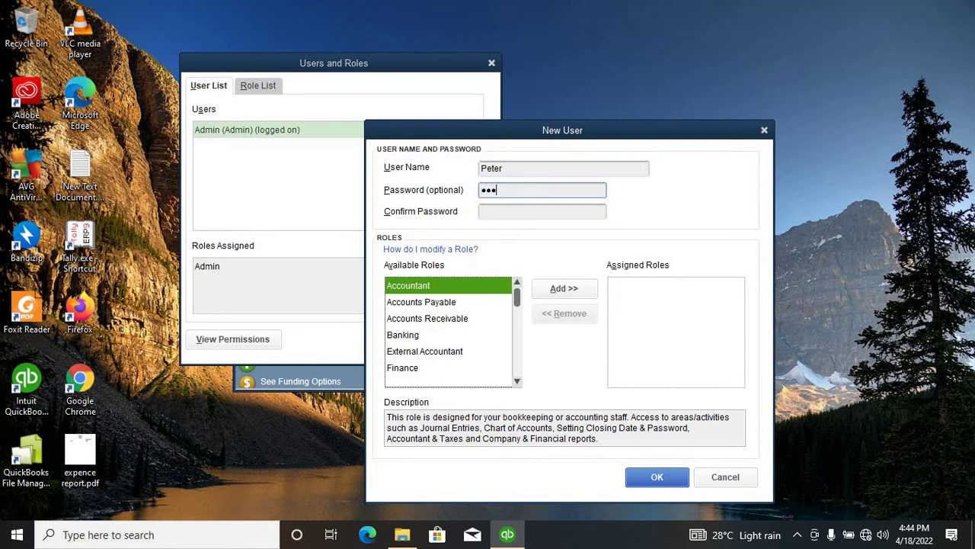
{"action": "type", "text": "aaaa"}
{"action": "left_click", "coordinate": [493, 214]}
{"action": "type", "text": "a"}
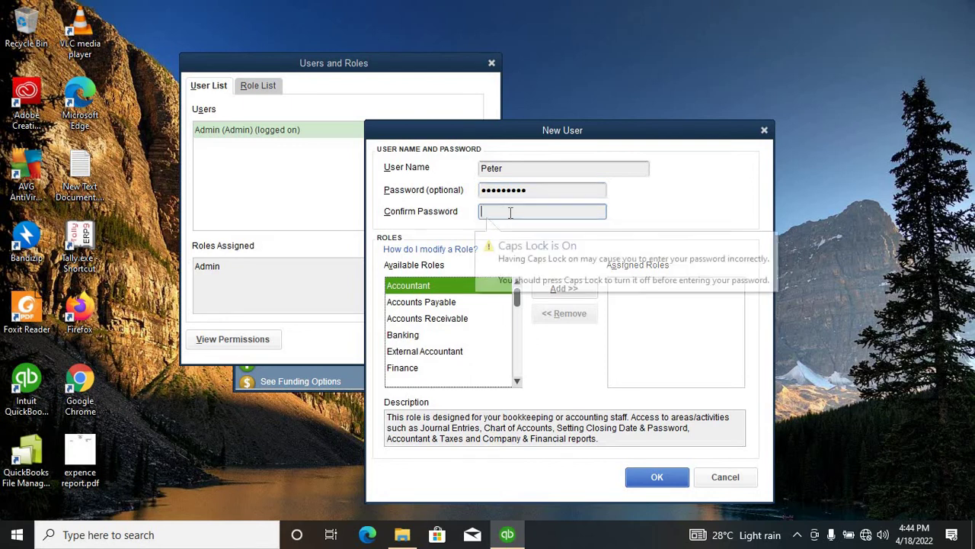
{"action": "type", "text": "aaa"}
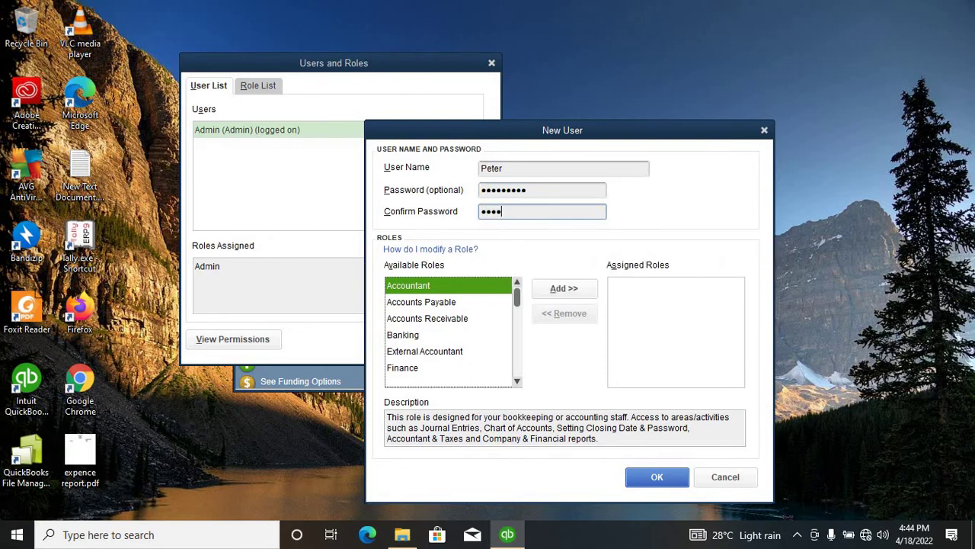
{"action": "type", "text": "aaaaa"}
Step: Assign the Banking and Finance roles to the new user and save it
{"action": "left_click_drag", "start_coordinate": [516, 302], "coordinate": [518, 299]}
{"action": "mouse_move", "coordinate": [515, 297]}
{"action": "left_mouse_down"}
{"action": "mouse_move", "coordinate": [518, 306]}
{"action": "mouse_move", "coordinate": [521, 299]}
{"action": "left_mouse_up"}
{"action": "left_click", "coordinate": [408, 336]}
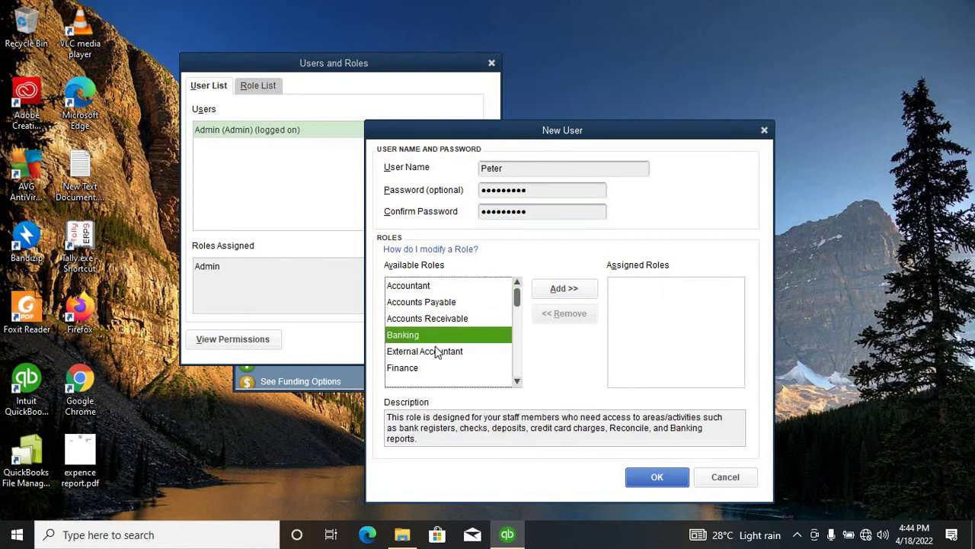
{"action": "left_click", "coordinate": [571, 291]}
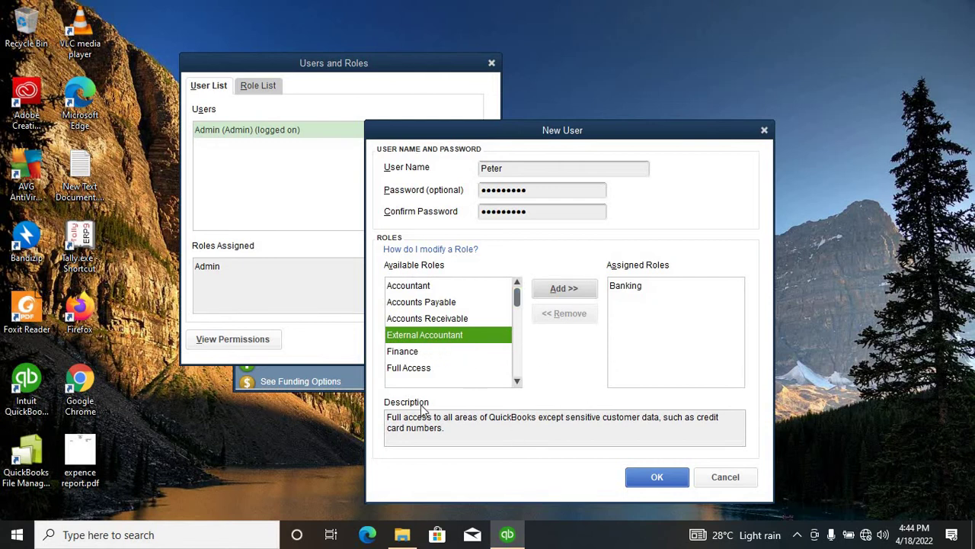
{"action": "left_click", "coordinate": [412, 352]}
{"action": "left_click", "coordinate": [568, 289]}
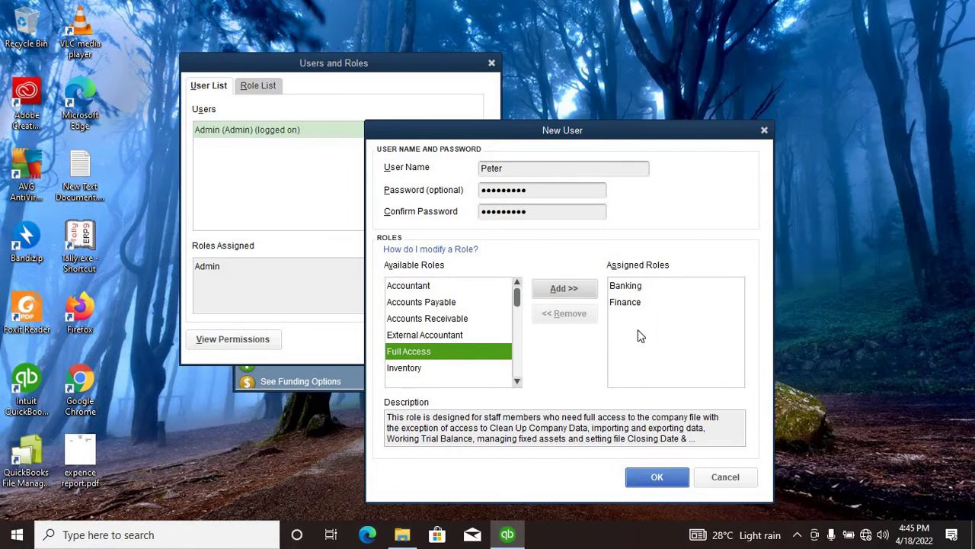
{"action": "left_click", "coordinate": [655, 483]}
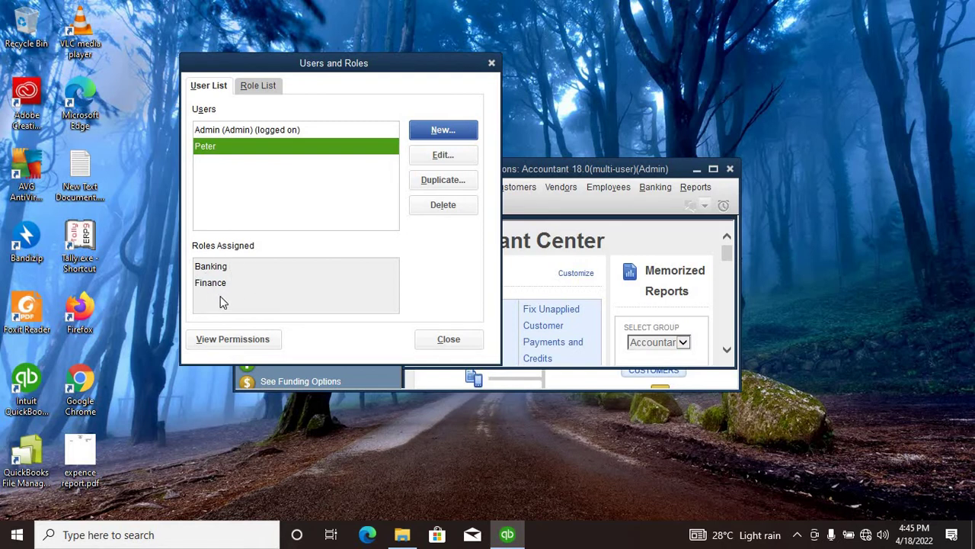
{"action": "left_click", "coordinate": [250, 134]}
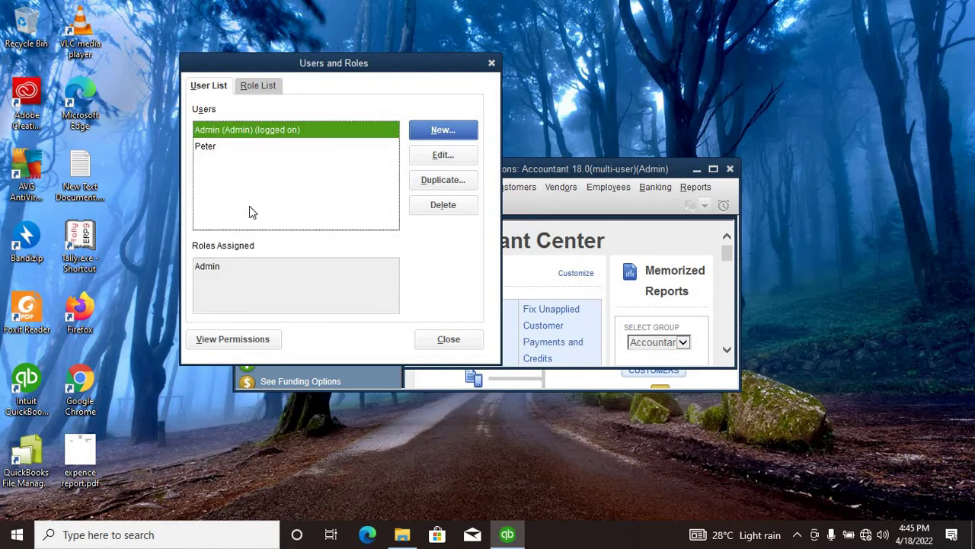
Step: Close Users and Roles and exit QuickBooks, confirming the quit
{"action": "left_click", "coordinate": [215, 149]}
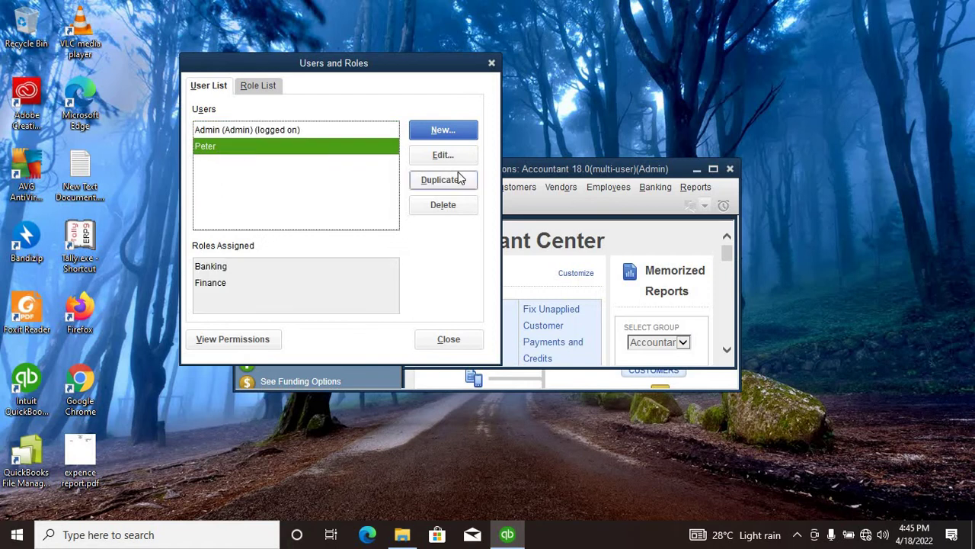
{"action": "left_click", "coordinate": [446, 340]}
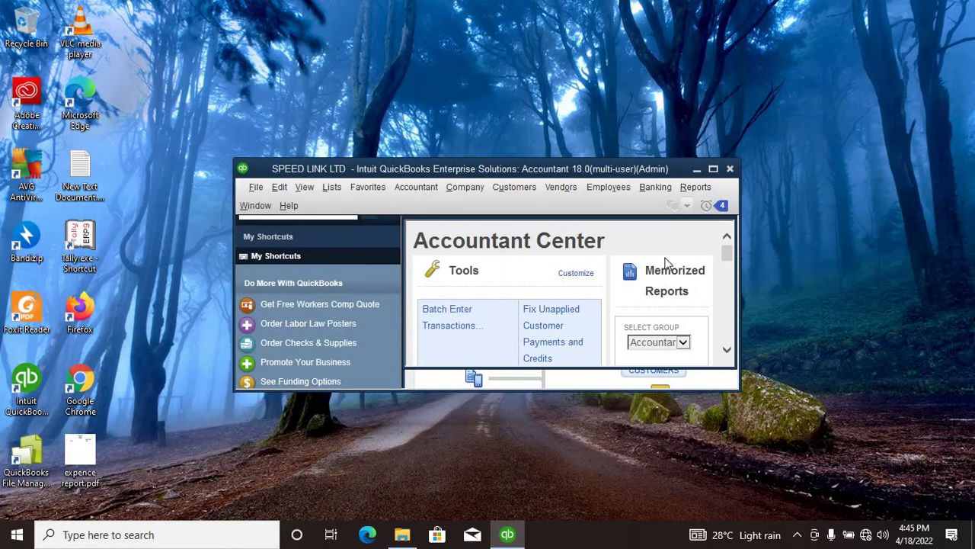
{"action": "left_click", "coordinate": [730, 169]}
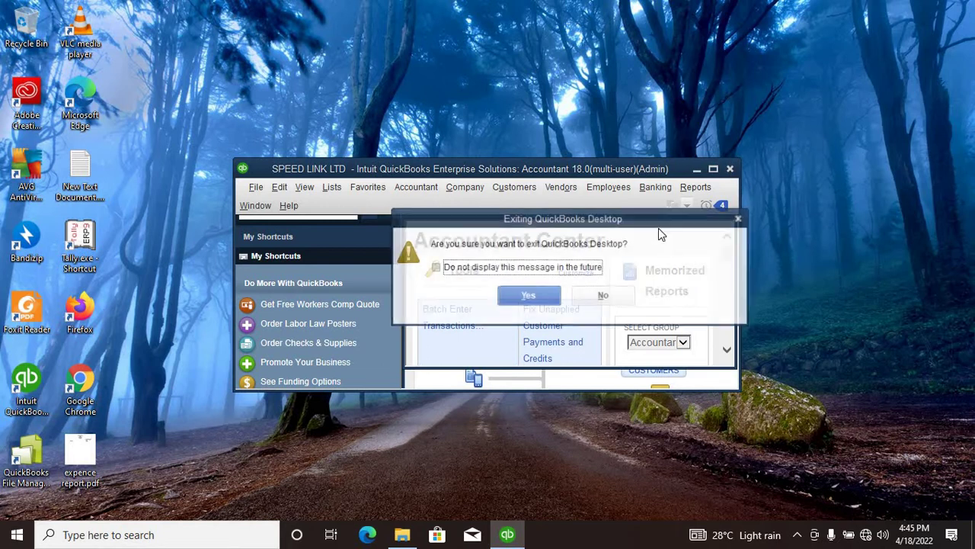
{"action": "left_click", "coordinate": [533, 300]}
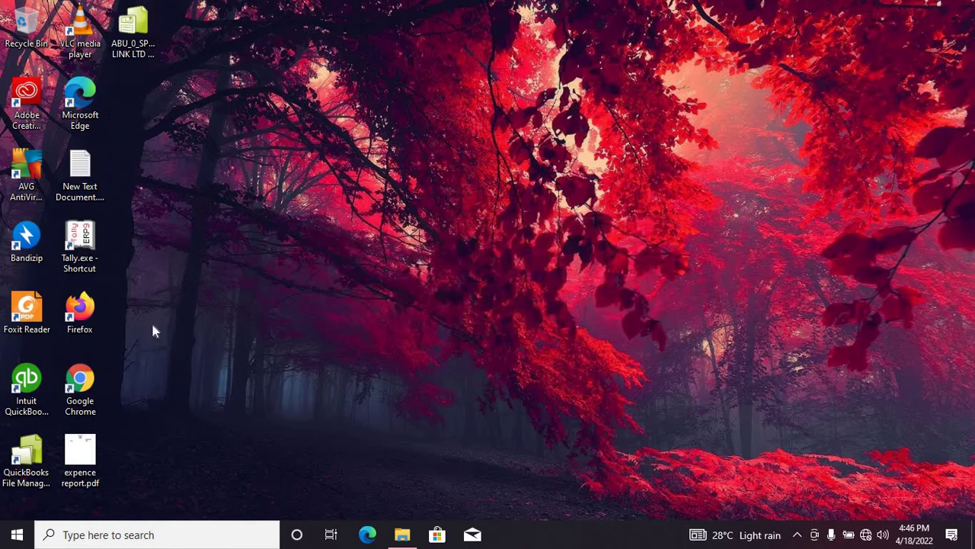
Step: Relaunch QuickBooks and log in to SPEED LINK LTD as the new user with their password
{"action": "double_click", "coordinate": [27, 385]}
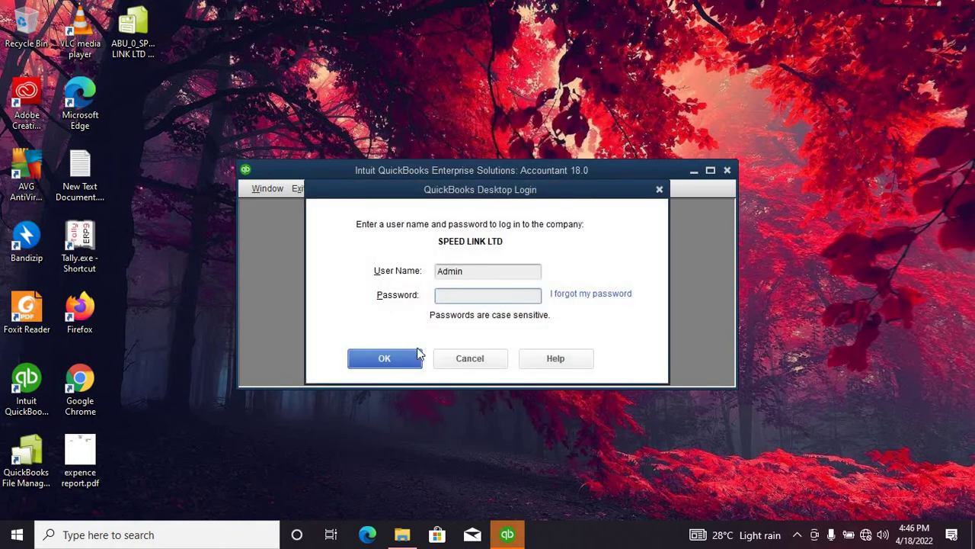
{"action": "left_click", "coordinate": [476, 274]}
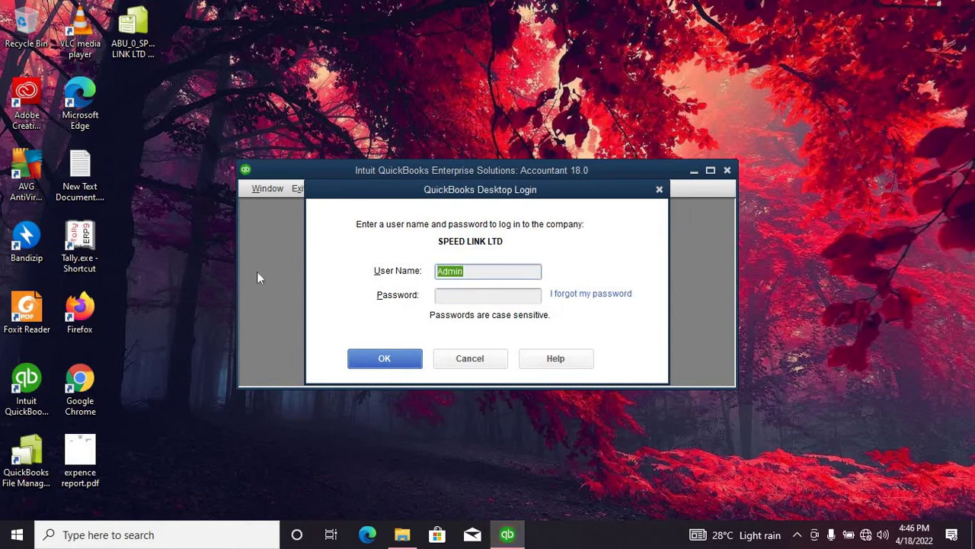
{"action": "type", "text": "Peter"}
{"action": "left_click", "coordinate": [453, 298]}
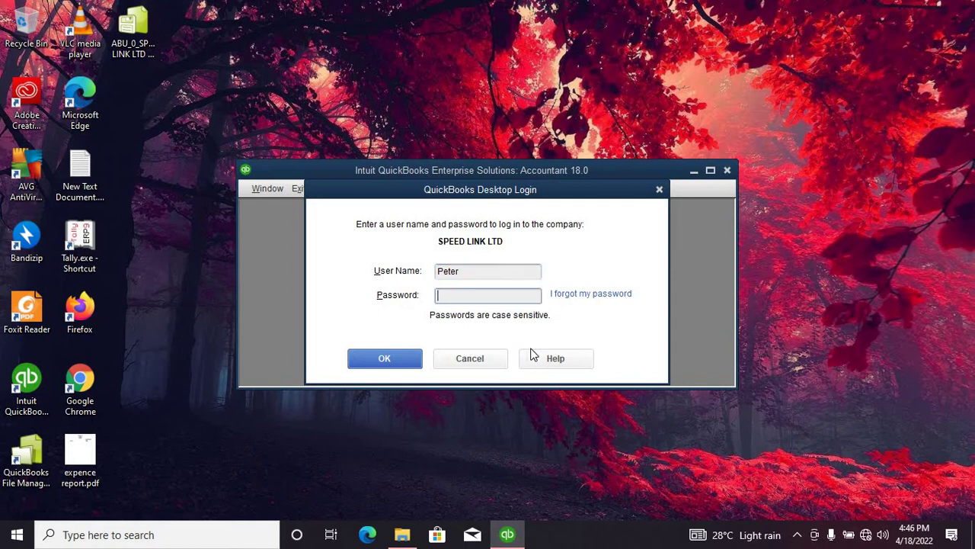
{"action": "key", "text": "Caps_Lock"}
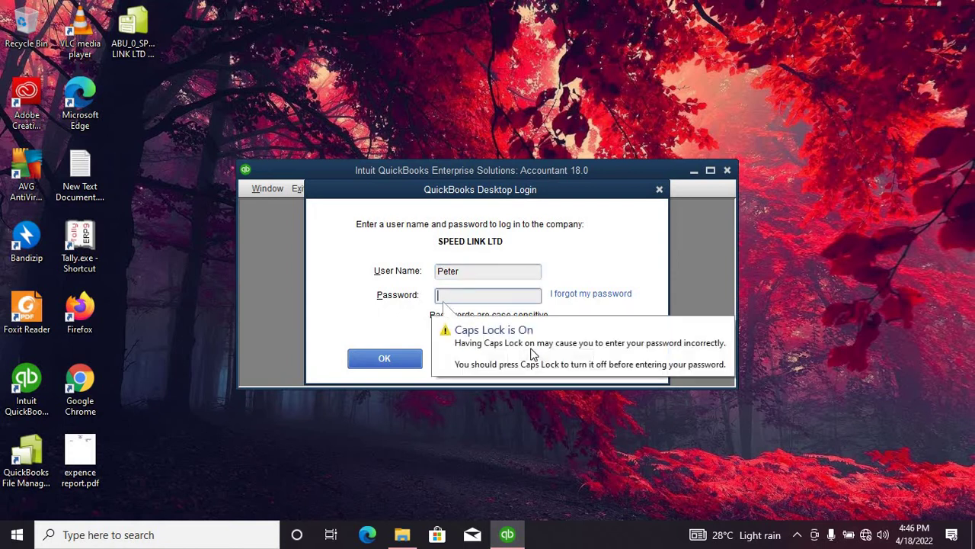
{"action": "type", "text": "P"}
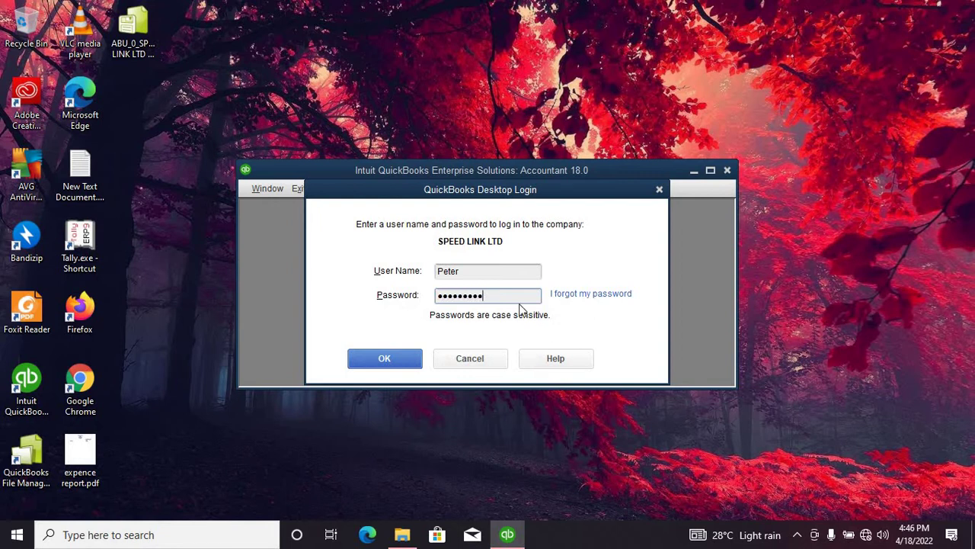
{"action": "left_click", "coordinate": [390, 359]}
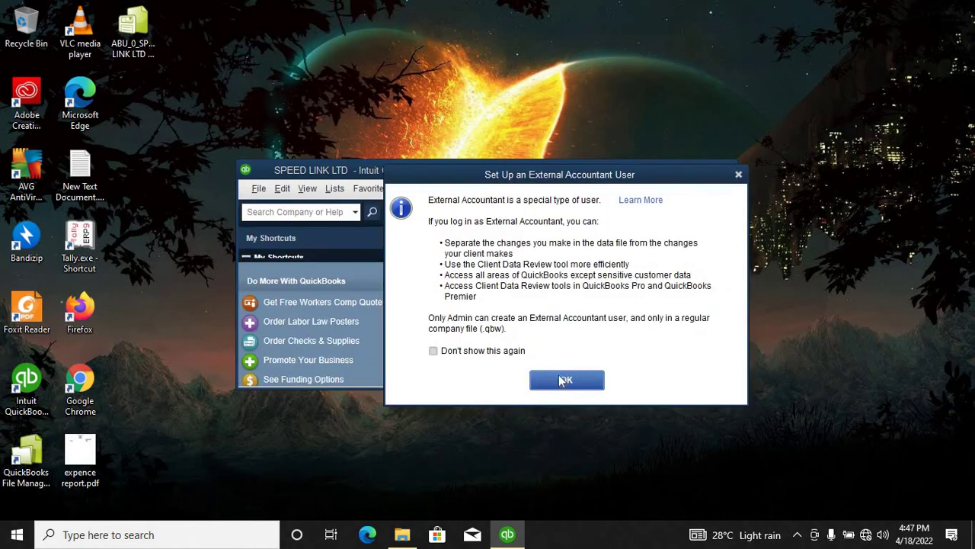
Step: Dismiss the External Accountant notice, close Accountant Center and the feature tour, and maximize the Home page
{"action": "left_click", "coordinate": [568, 380]}
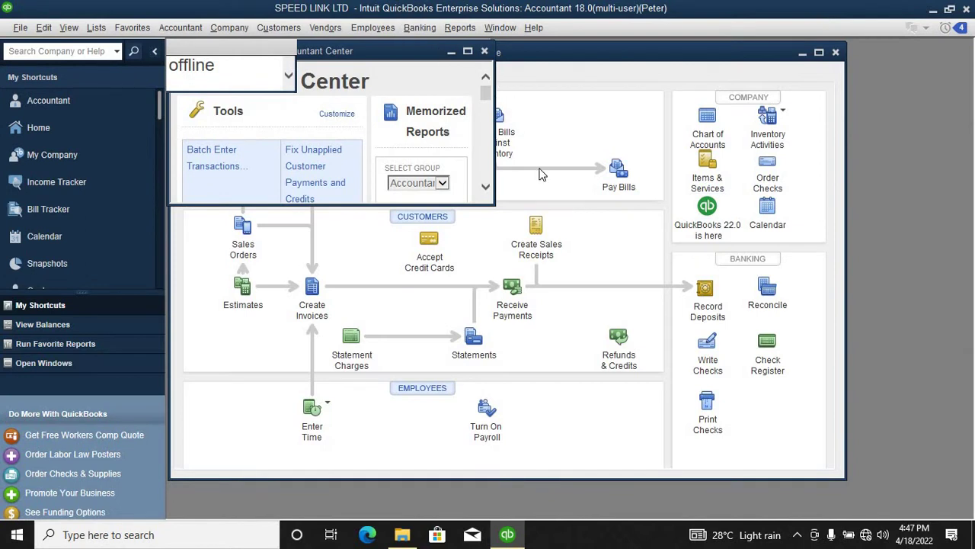
{"action": "left_click", "coordinate": [468, 51]}
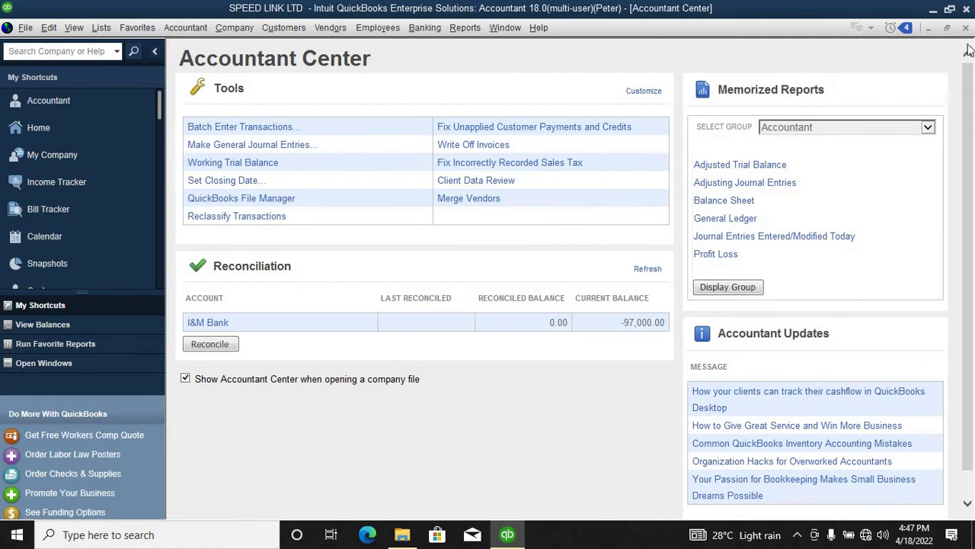
{"action": "left_click", "coordinate": [967, 28]}
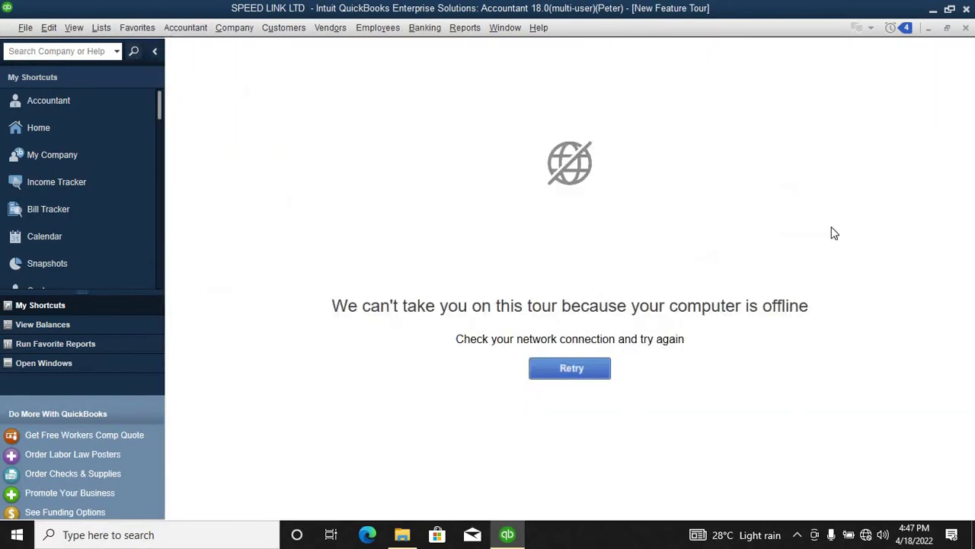
{"action": "left_click", "coordinate": [965, 27]}
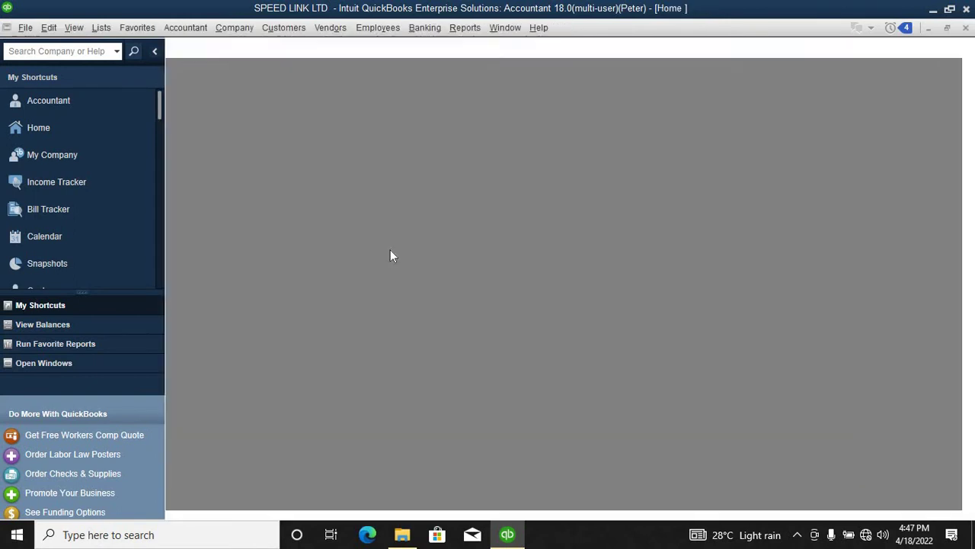
{"action": "left_click", "coordinate": [36, 130]}
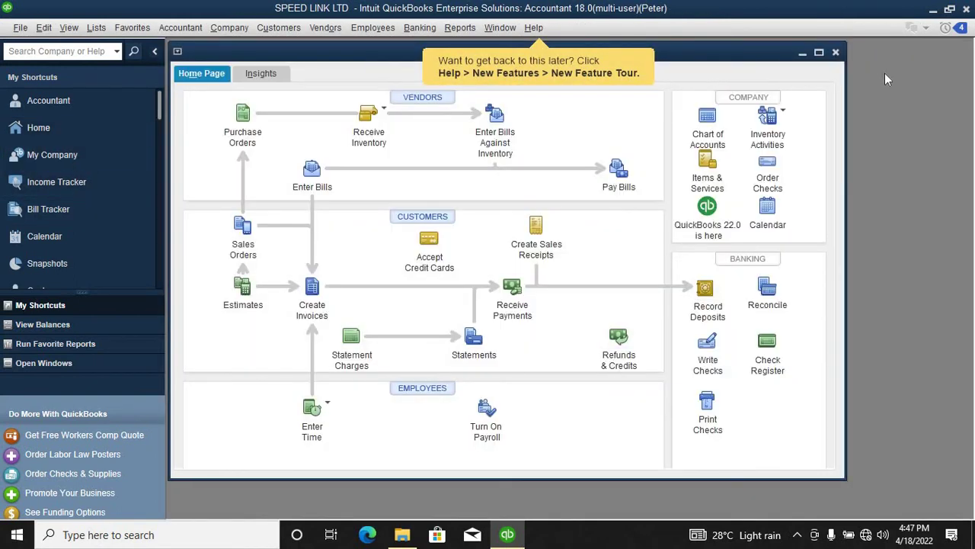
{"action": "left_click", "coordinate": [820, 52]}
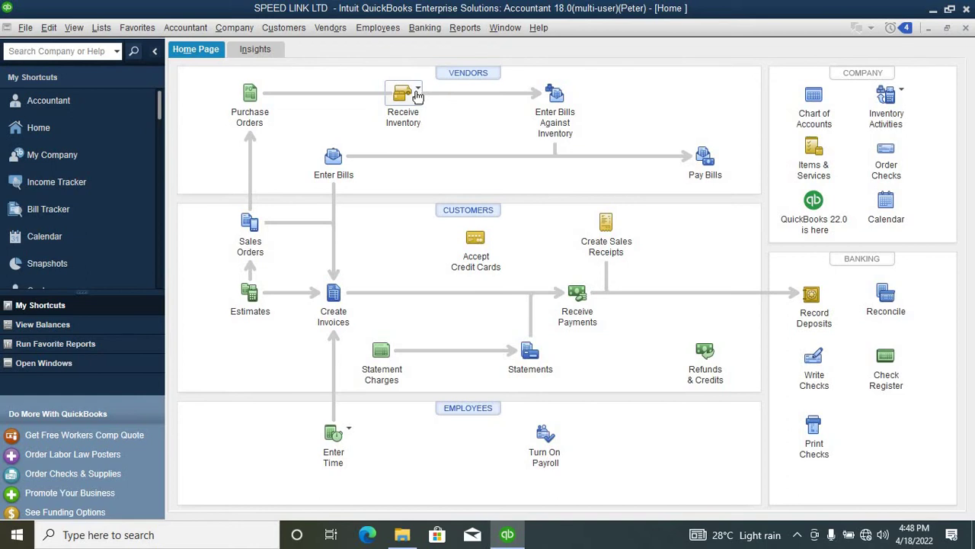
Step: Start a fresh blank bill via Receive Inventory with Bill
{"action": "left_click", "coordinate": [418, 94]}
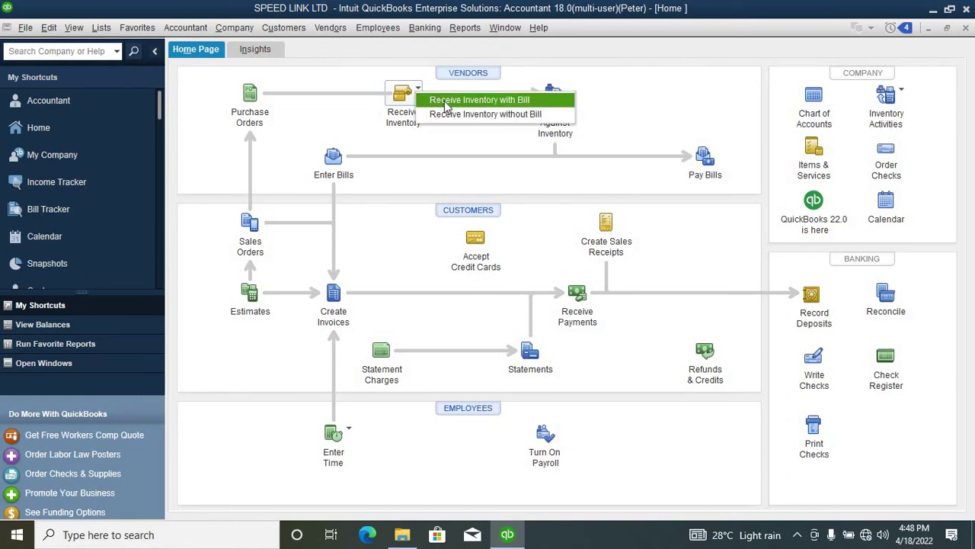
{"action": "left_click", "coordinate": [476, 95]}
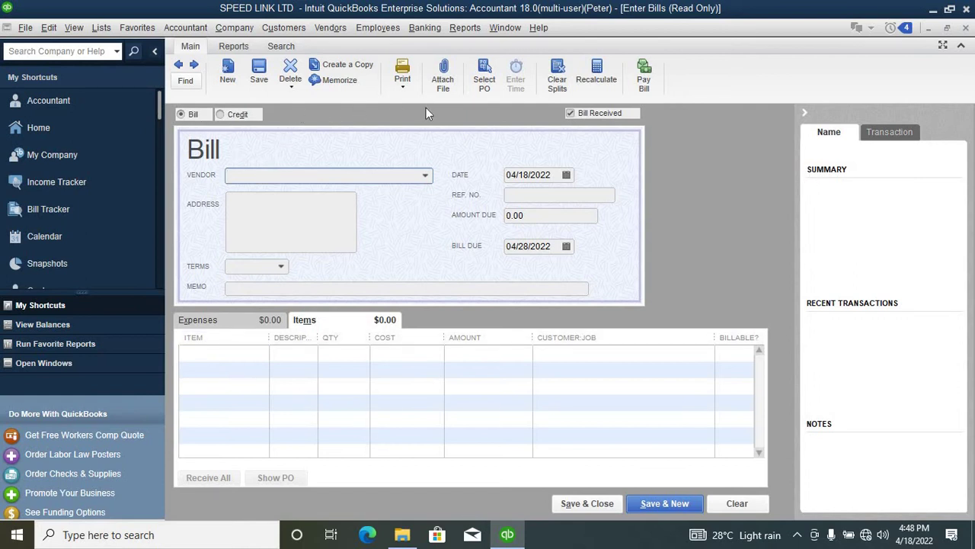
{"action": "left_click", "coordinate": [231, 72]}
Step: Add a new vendor named cc and use it as the bill's vendor
{"action": "type", "text": "cc"}
{"action": "left_click", "coordinate": [259, 195]}
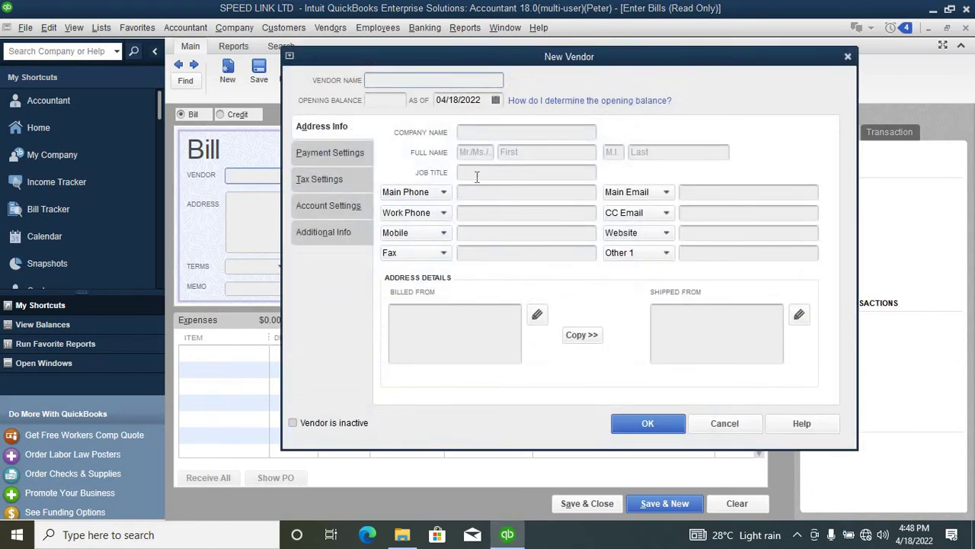
{"action": "type", "text": "cc"}
{"action": "left_click", "coordinate": [642, 426]}
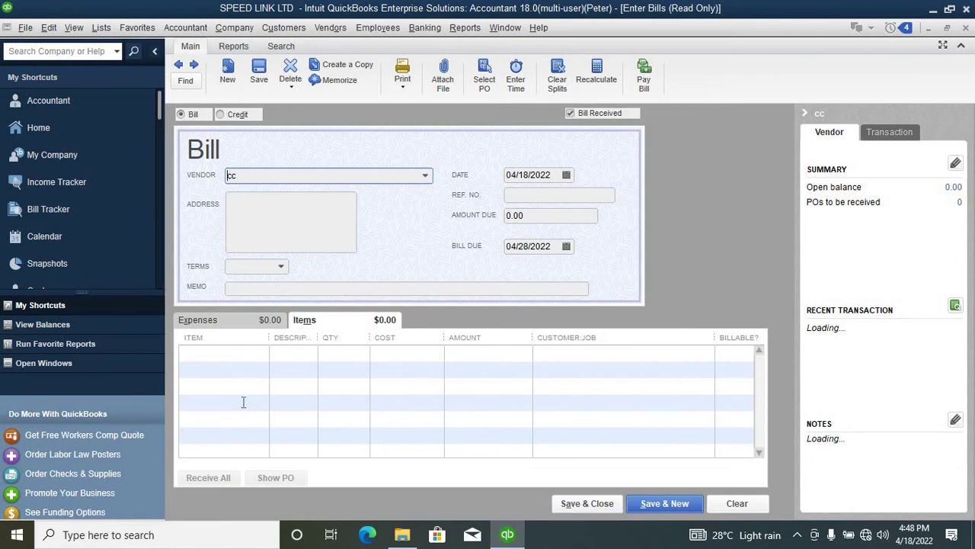
Step: Start the first item line with 't', then back out of creating a new item
{"action": "left_click", "coordinate": [229, 354]}
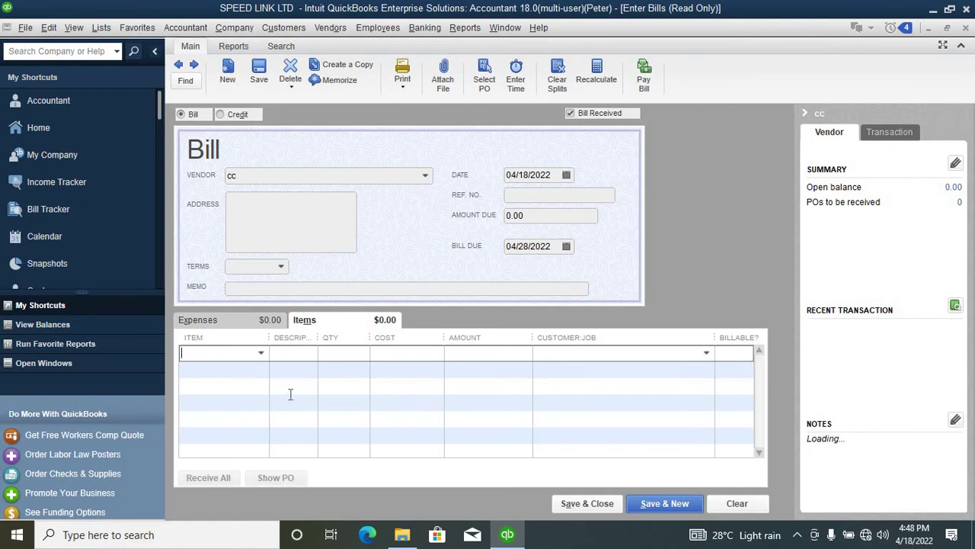
{"action": "type", "text": "tr"}
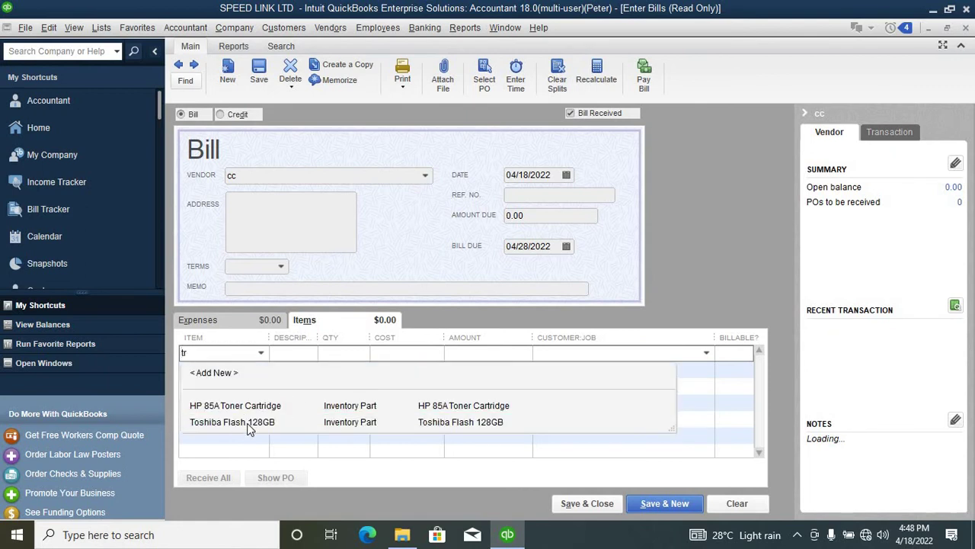
{"action": "key", "text": "Tab"}
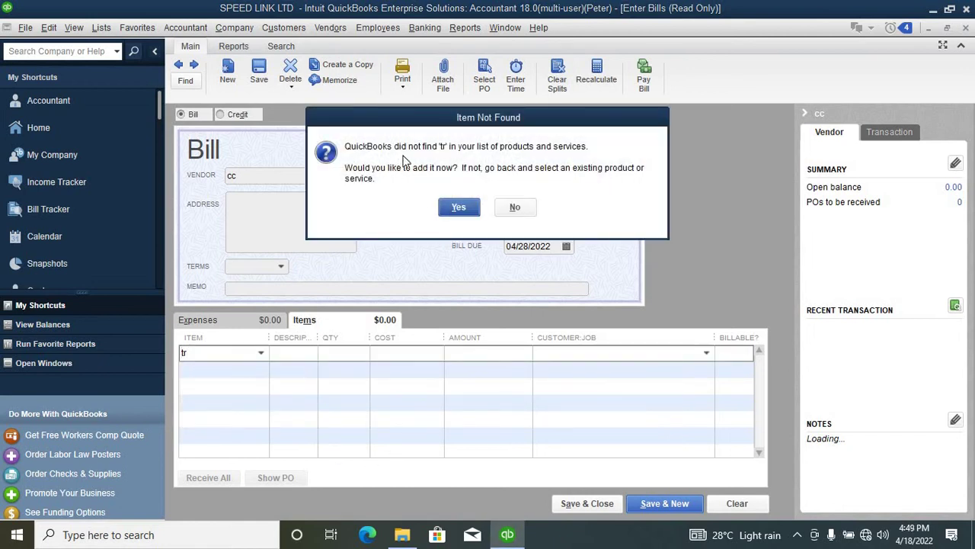
{"action": "left_click", "coordinate": [459, 206]}
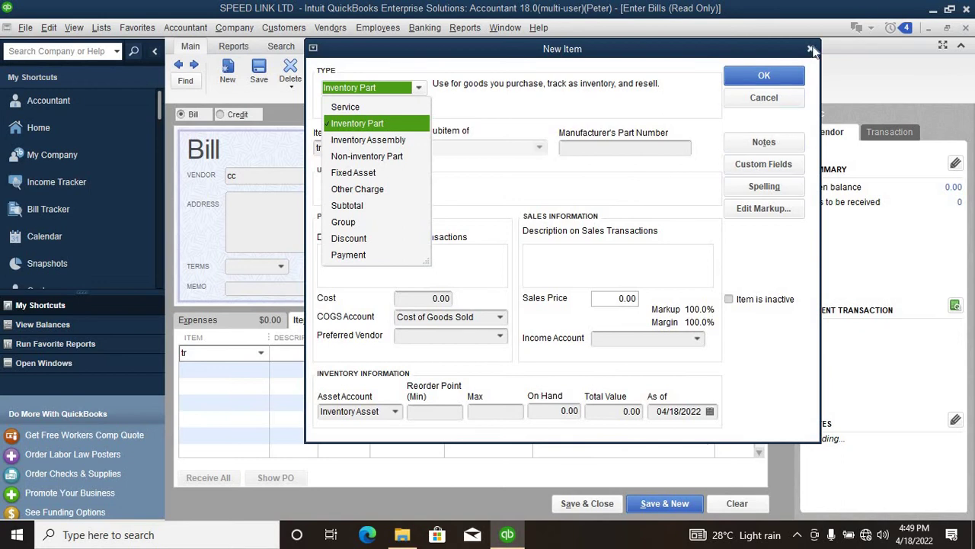
{"action": "left_click", "coordinate": [811, 49]}
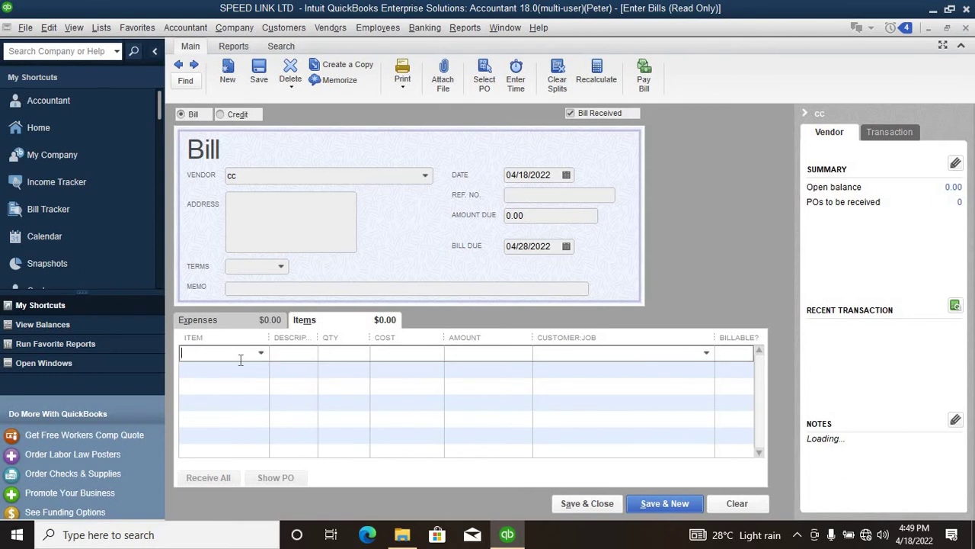
Step: Put Toshiba Flash 128GB on the bill with quantity 1 and Save & Close
{"action": "type", "text": "t"}
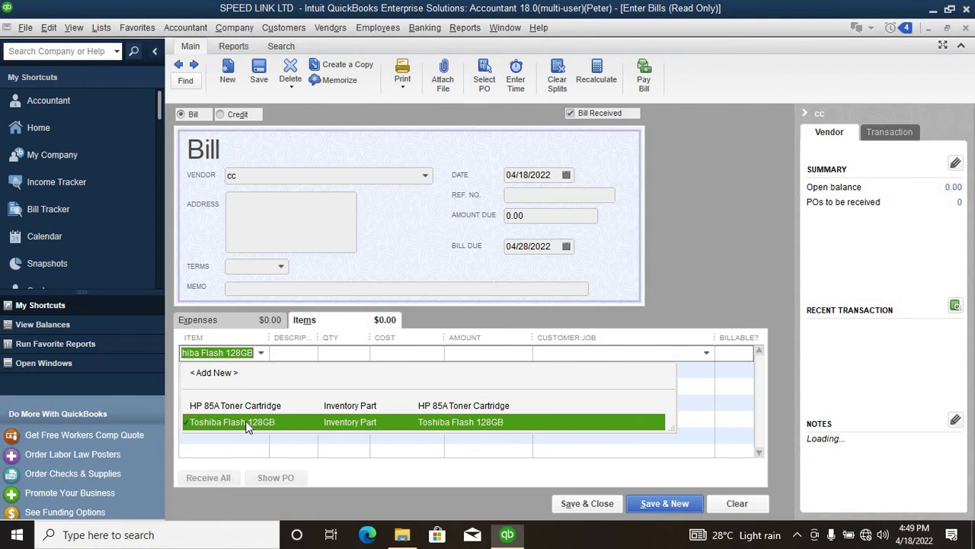
{"action": "left_click", "coordinate": [248, 424]}
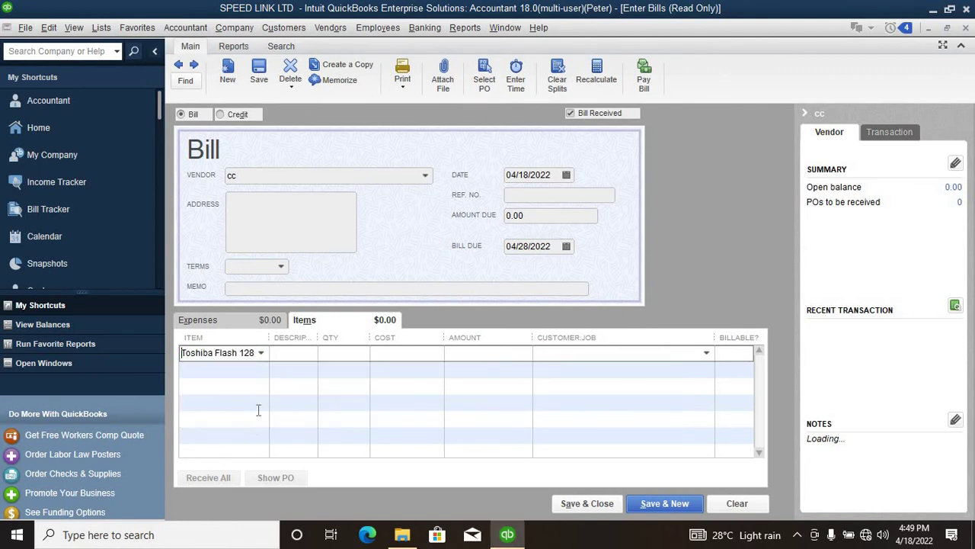
{"action": "left_click", "coordinate": [349, 362]}
{"action": "type", "text": "1"}
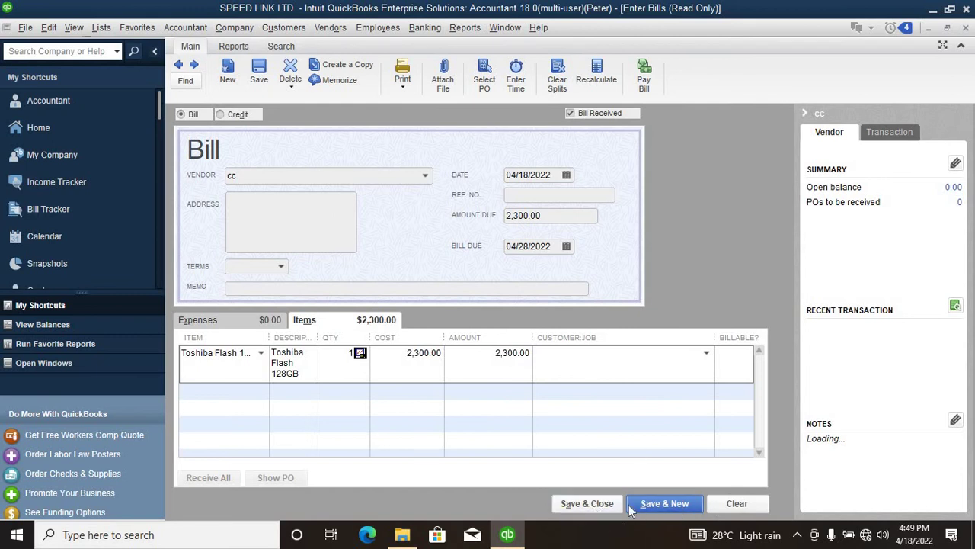
{"action": "left_click", "coordinate": [587, 506]}
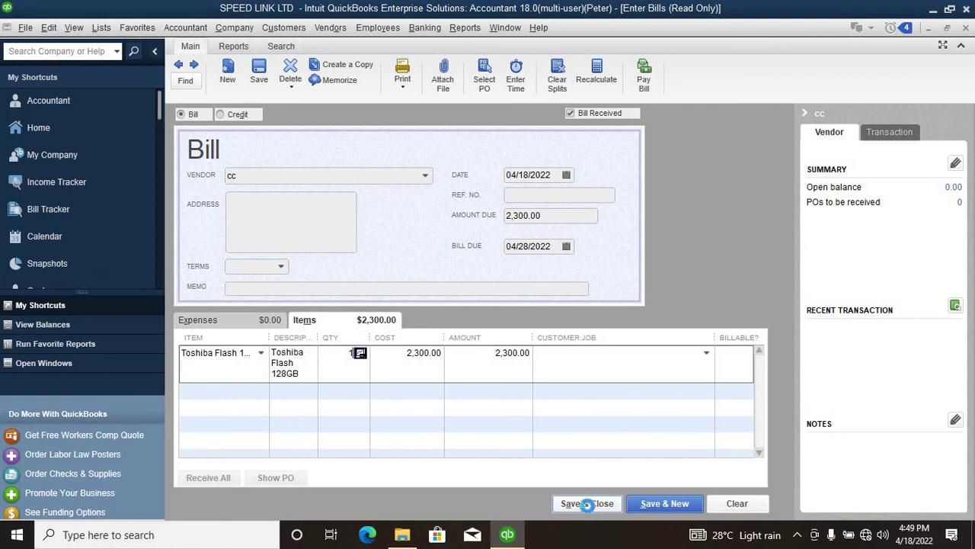